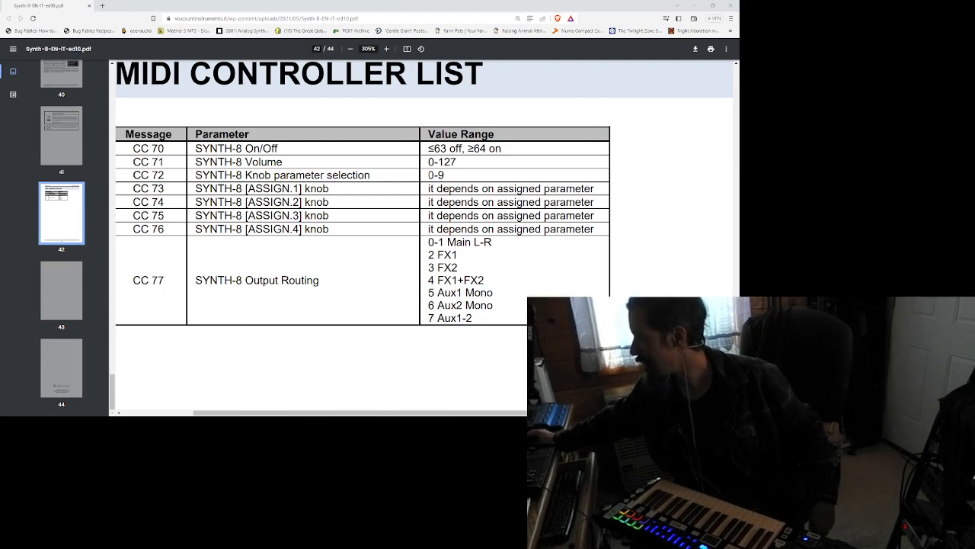
Examine the CC 77 SYNTH-8 Output Routing values in the MIDI controller list, from Main L-R to Aux1-2, including the mono aux options.
mouse_move(439, 242)
left_mouse_down()
mouse_move(486, 281)
mouse_move(487, 305)
mouse_move(429, 254)
mouse_move(435, 242)
mouse_move(487, 305)
mouse_move(429, 243)
mouse_move(473, 318)
mouse_move(429, 255)
mouse_move(435, 242)
left_mouse_up()
left_click(487, 306)
left_click(439, 242)
left_click(487, 306)
left_click(429, 243)
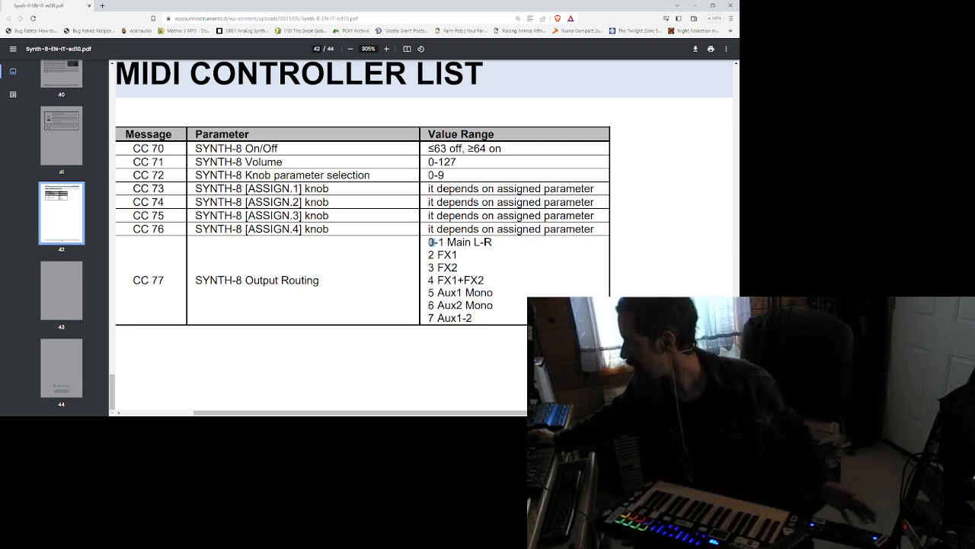
left_click_drag(433, 241, 472, 319)
left_click(490, 305)
left_click(430, 231)
left_click(472, 319)
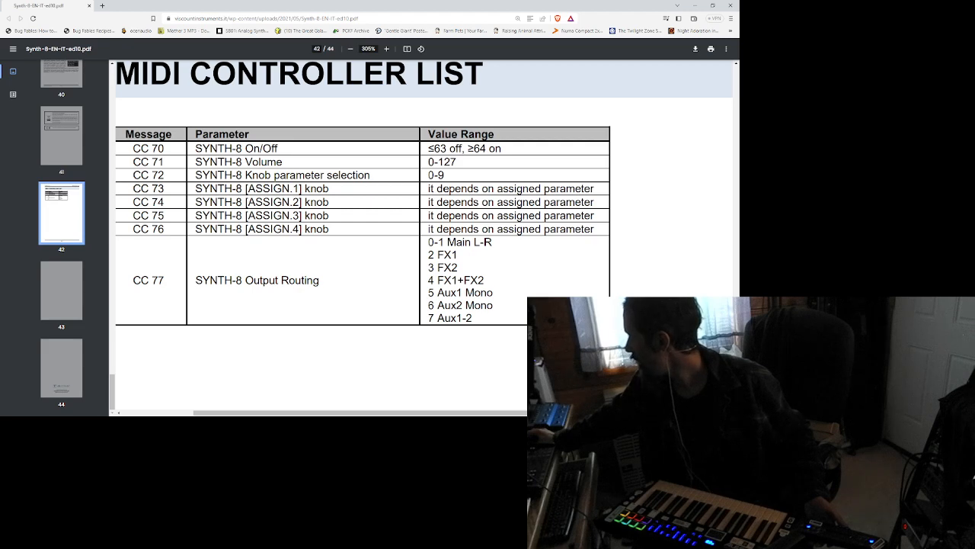
mouse_move(494, 292)
left_mouse_down()
mouse_move(437, 293)
mouse_move(447, 292)
mouse_move(438, 292)
mouse_move(446, 305)
mouse_move(494, 305)
left_mouse_up()
left_click(486, 293)
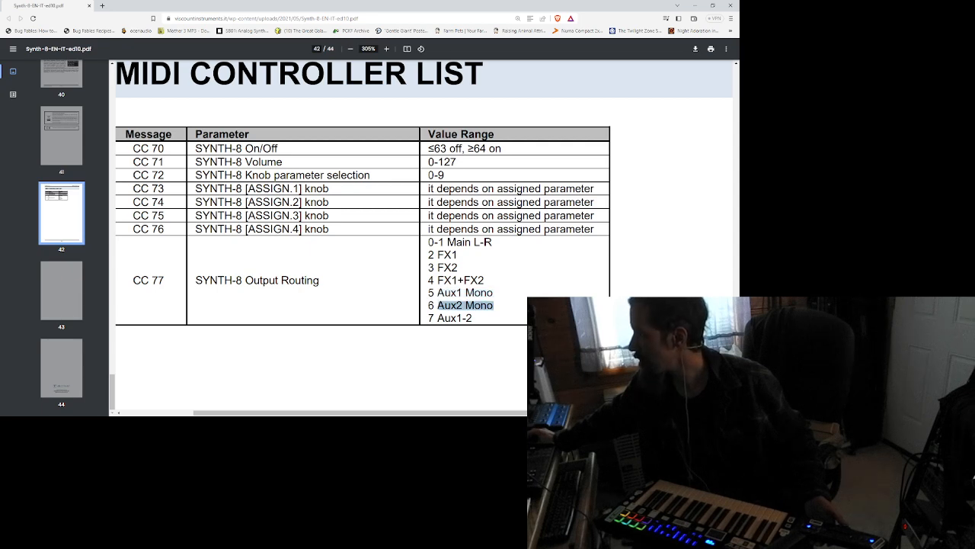
left_click(488, 304)
double_click(481, 305)
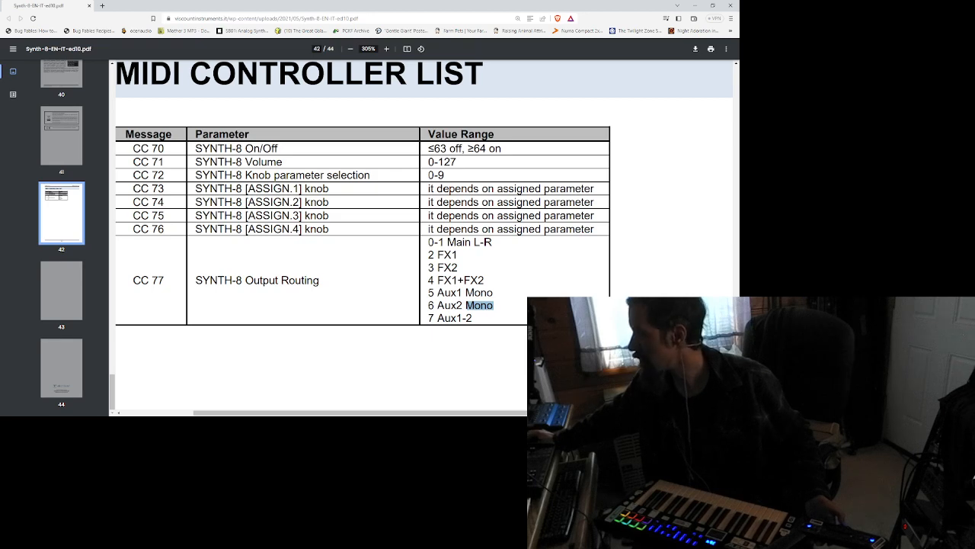
Switch to the Legend '70s Editor and examine the destination options for LFO 2 in the Synth-8 section.
key("alt+Tab")
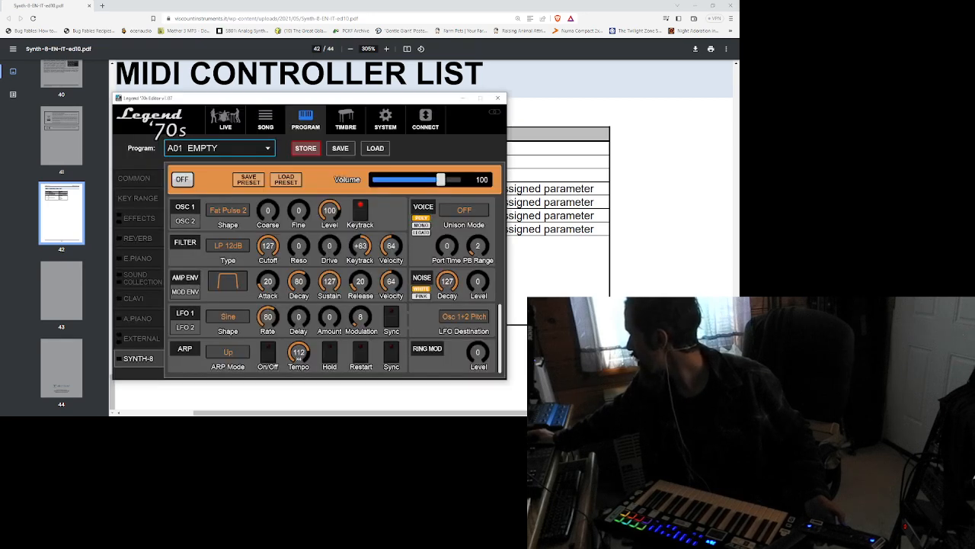
scroll(331, 285, "up", 2)
scroll(331, 285, "down", 2)
left_click(185, 328)
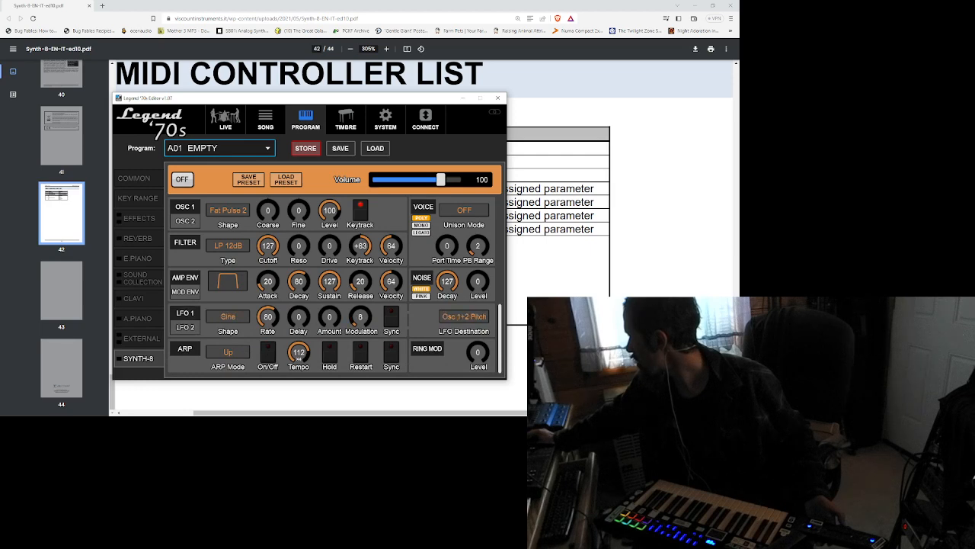
left_click(464, 316)
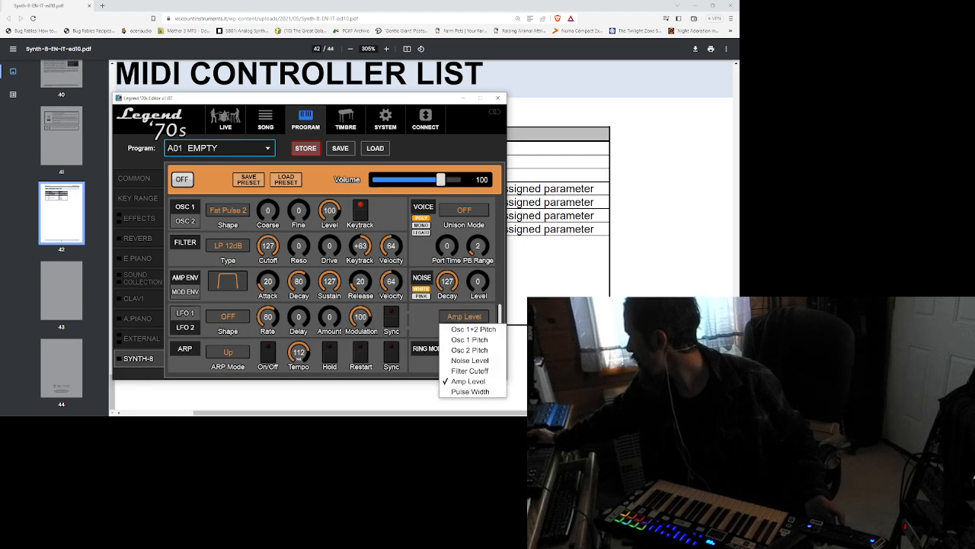
left_click(464, 316)
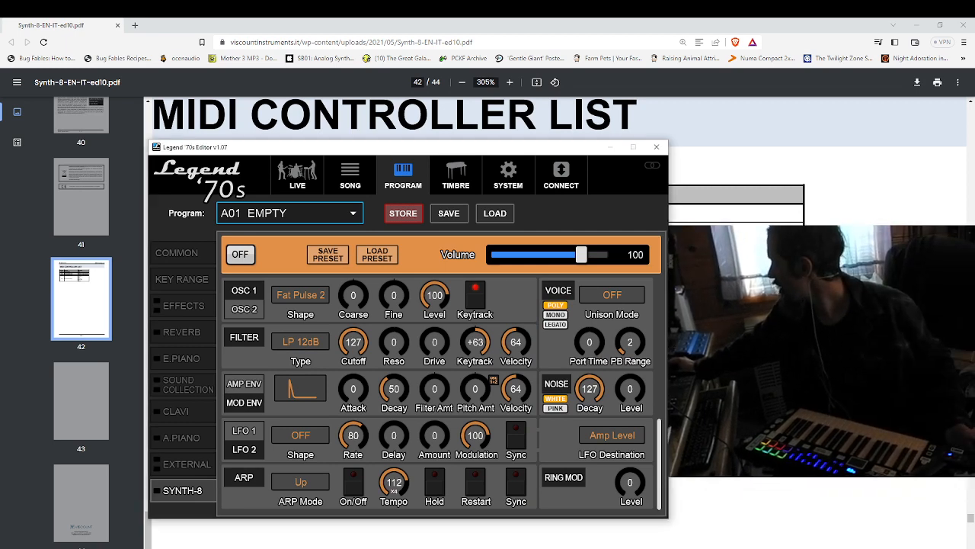
Compare the amp and mod envelope parameters of Synth-8 and try the mono voice mode.
left_click(244, 384)
left_click(244, 402)
left_click(244, 384)
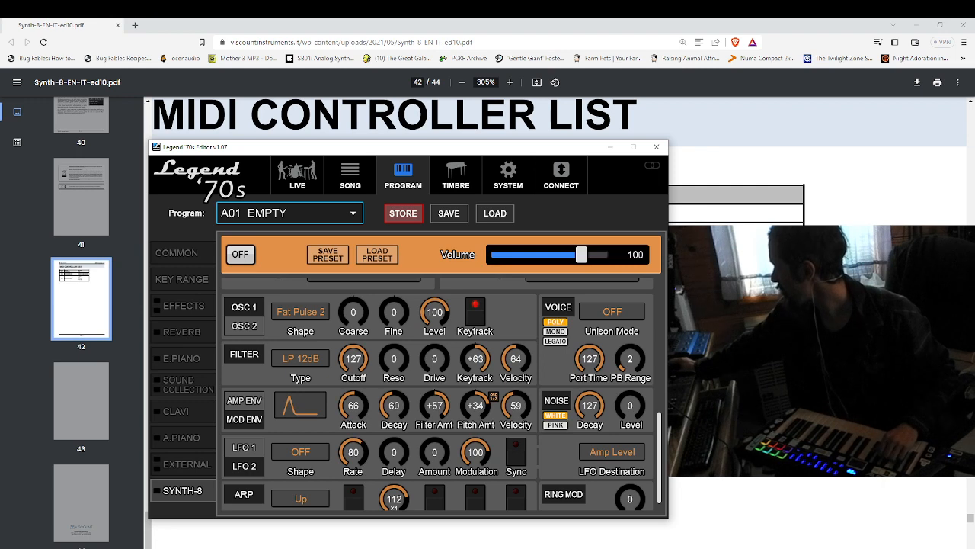
left_click(555, 331)
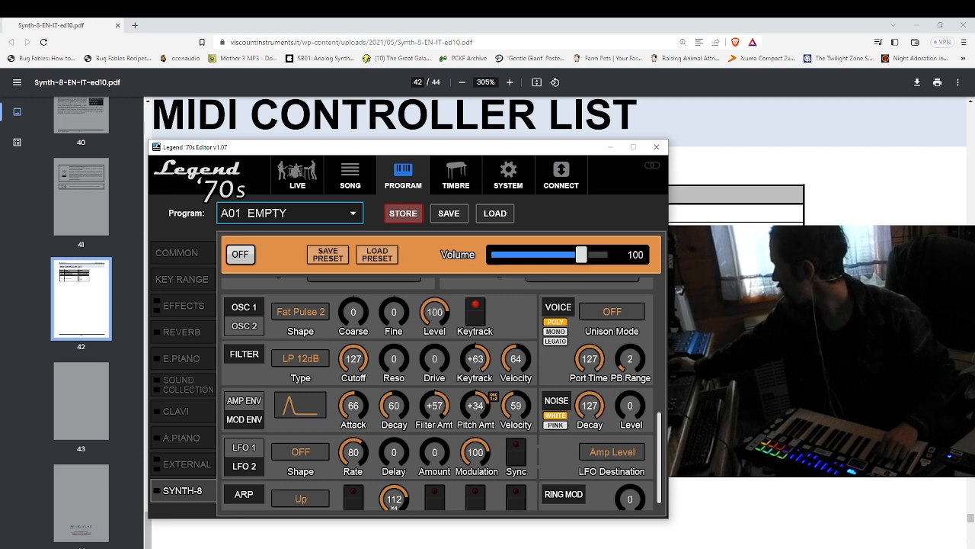
Review the OSC 2 and LFO 1 parameters of Synth-8, along with its knob assignments and controller settings.
scroll(442, 394, "up", 4)
scroll(442, 394, "down", 4)
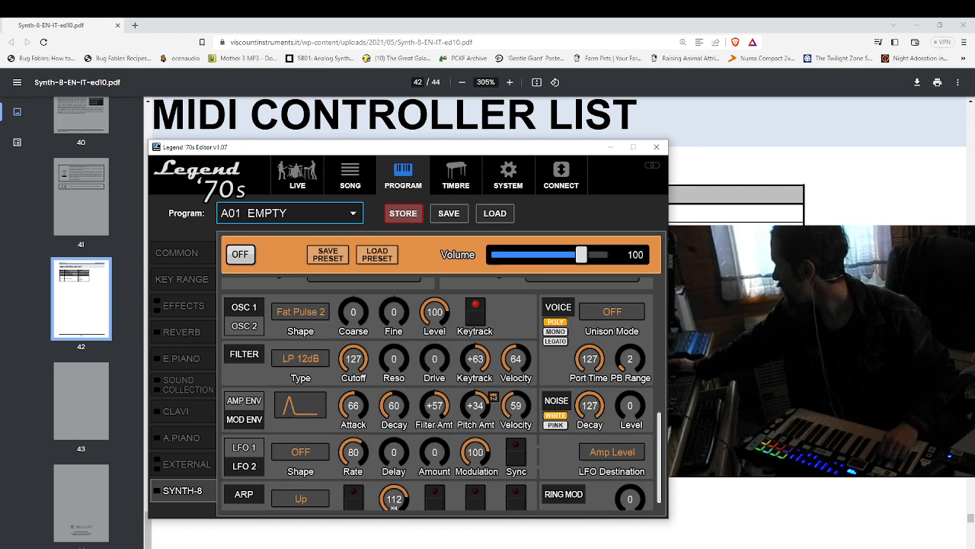
scroll(441, 394, "down", 1)
left_click(244, 309)
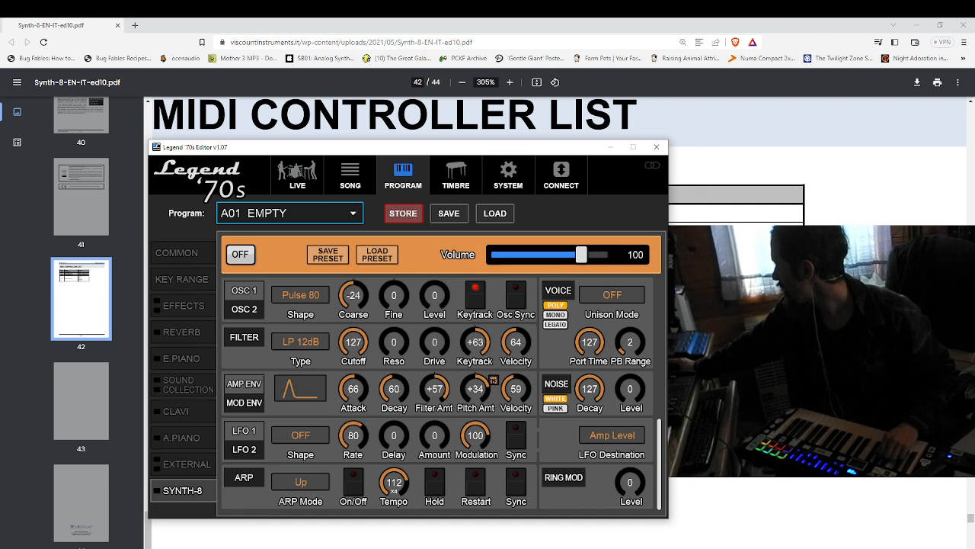
left_click(244, 431)
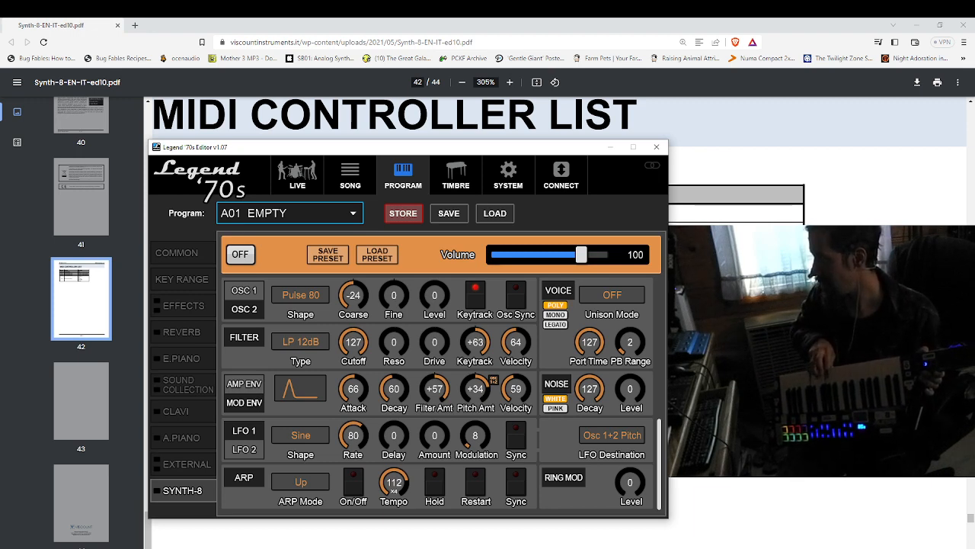
scroll(437, 394, "up", 3)
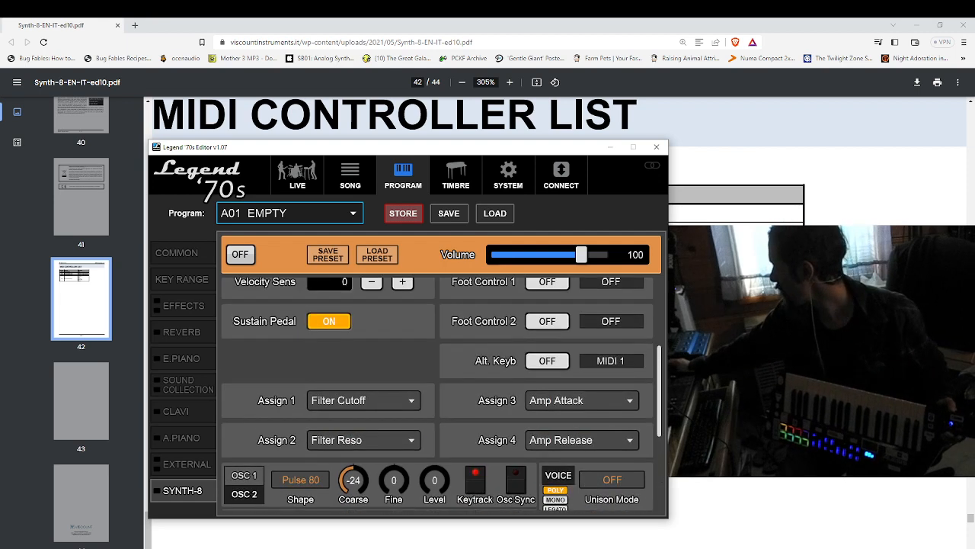
scroll(437, 394, "up", 5)
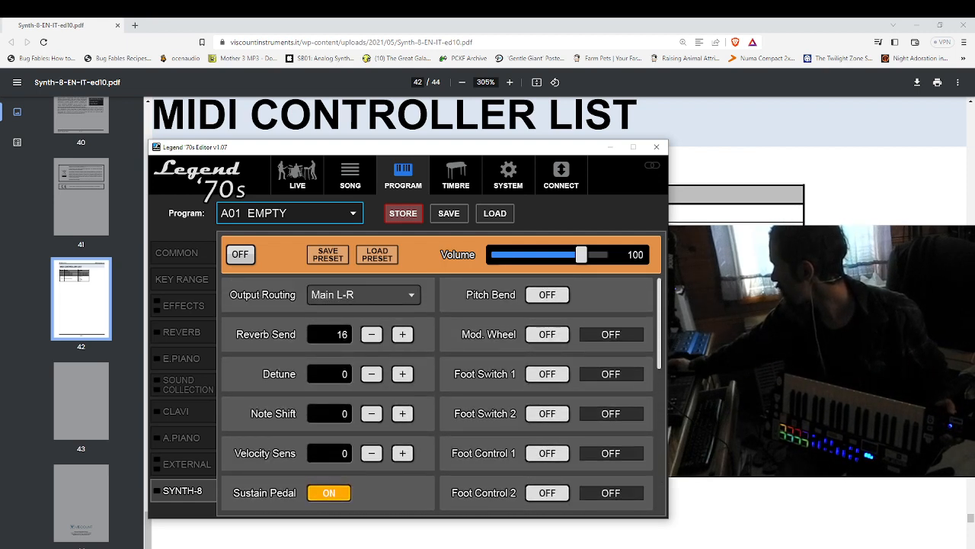
Assign Aftertouch as the FC1 destination in the program's Common settings.
left_click(177, 253)
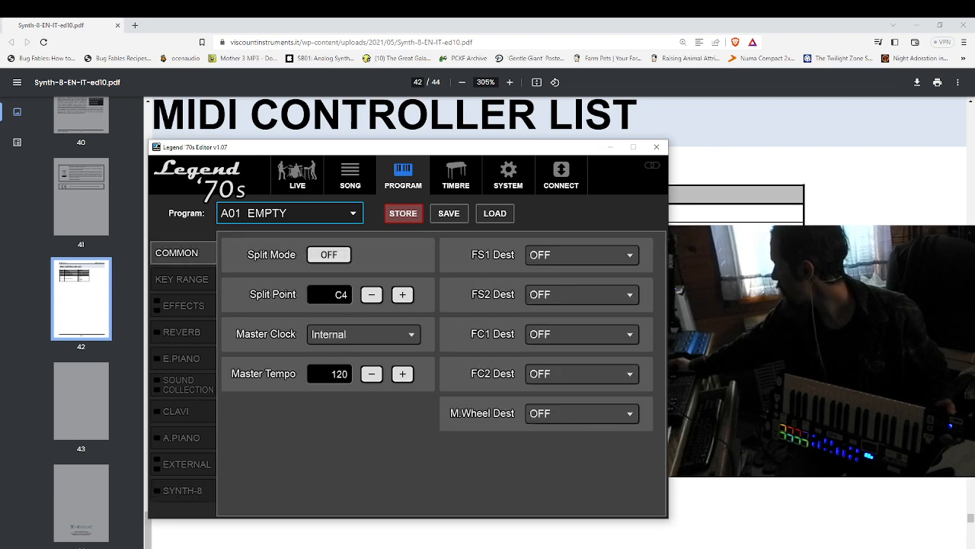
left_click(582, 295)
left_click(582, 295)
left_click(582, 334)
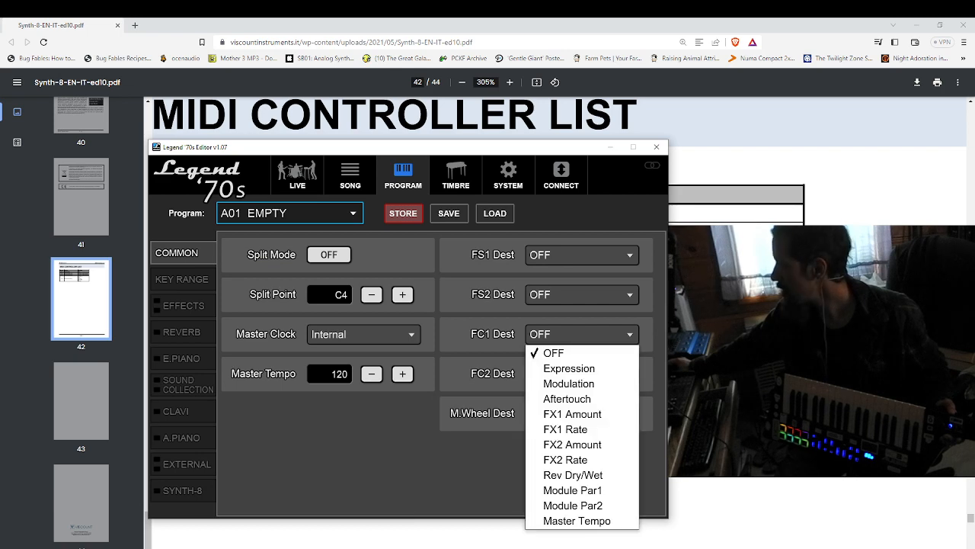
left_click(566, 398)
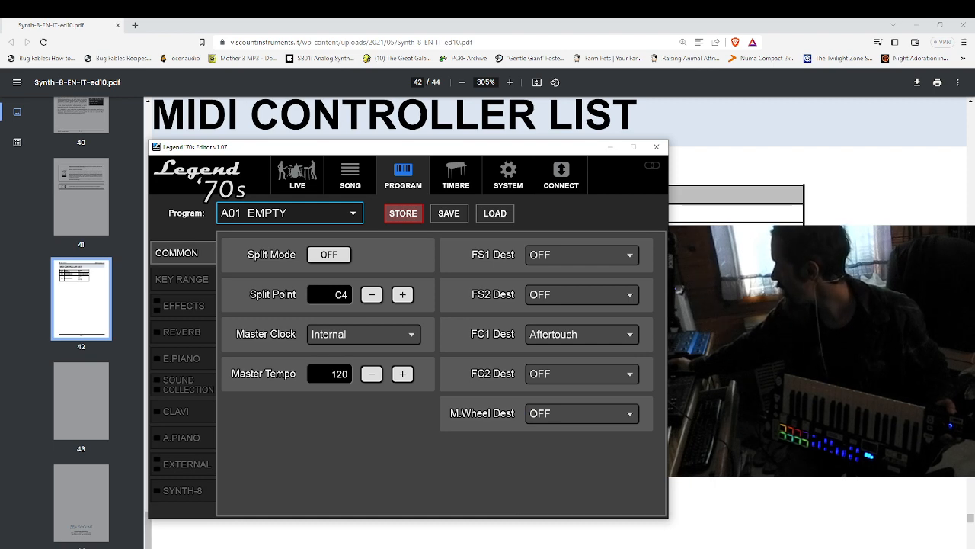
Look through the Synth-8 controller and sound parameters, the key ranges, and the Common and Timbre settings.
left_click(183, 491)
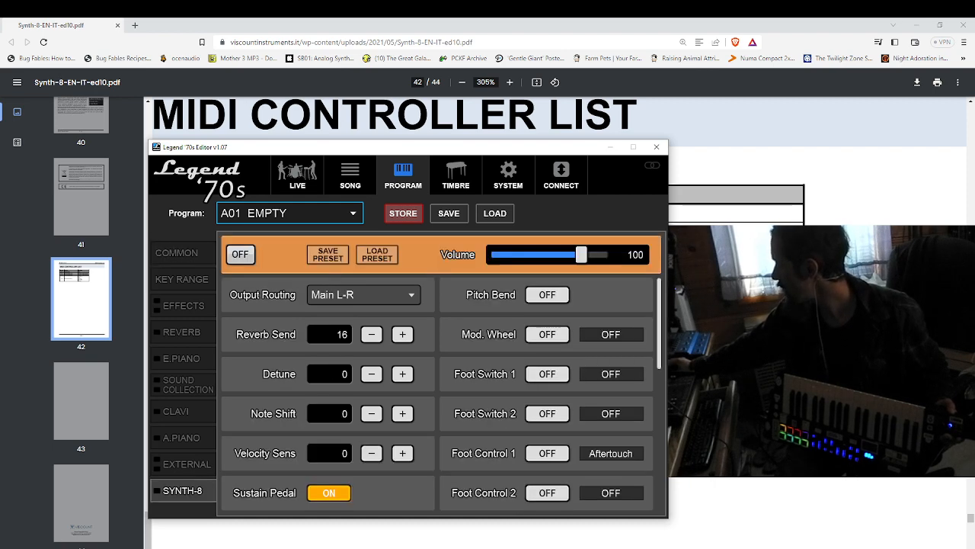
scroll(442, 396, "down", 5)
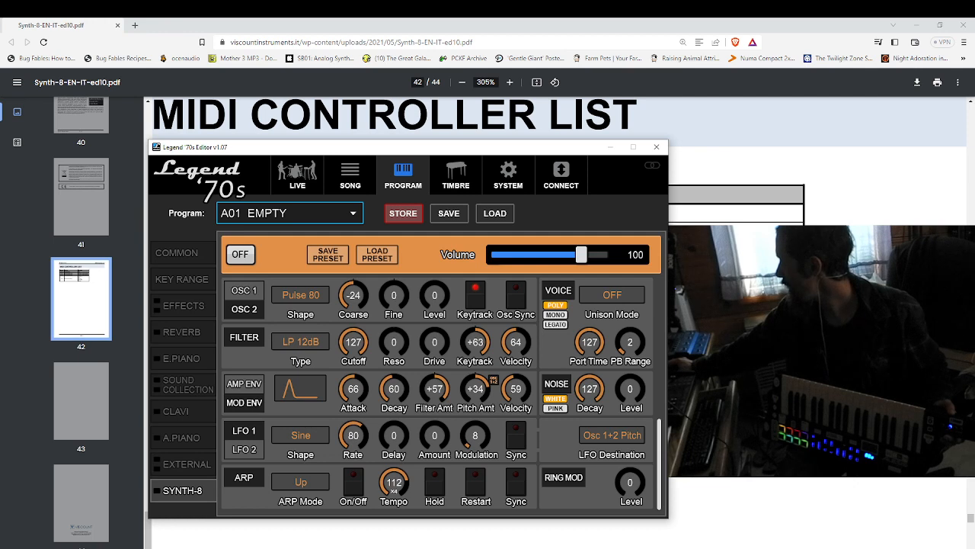
scroll(442, 393, "up", 3)
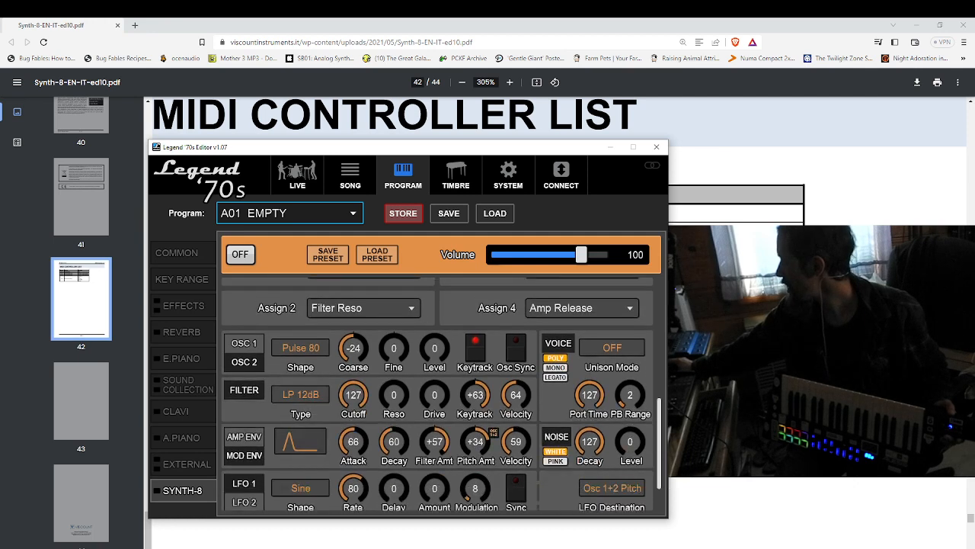
scroll(442, 394, "down", 3)
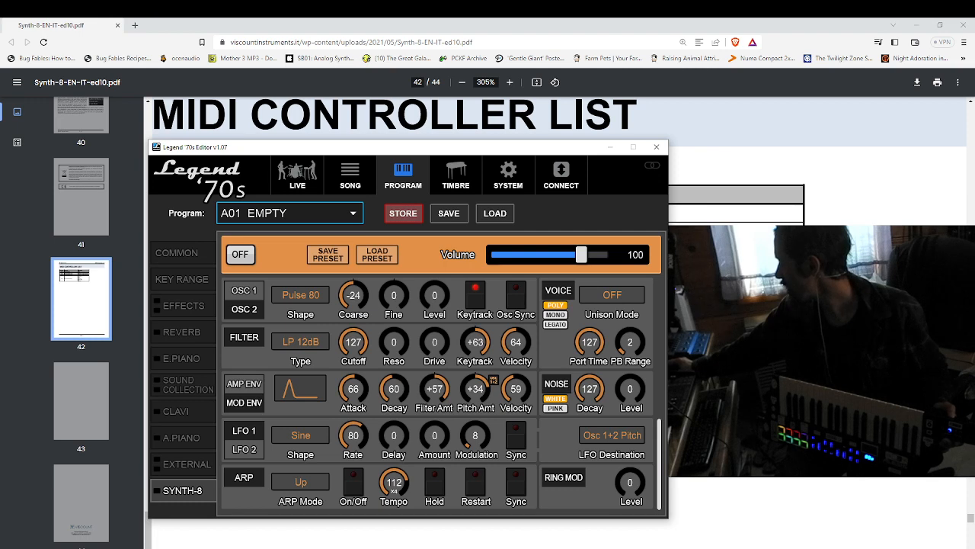
scroll(439, 394, "up", 9)
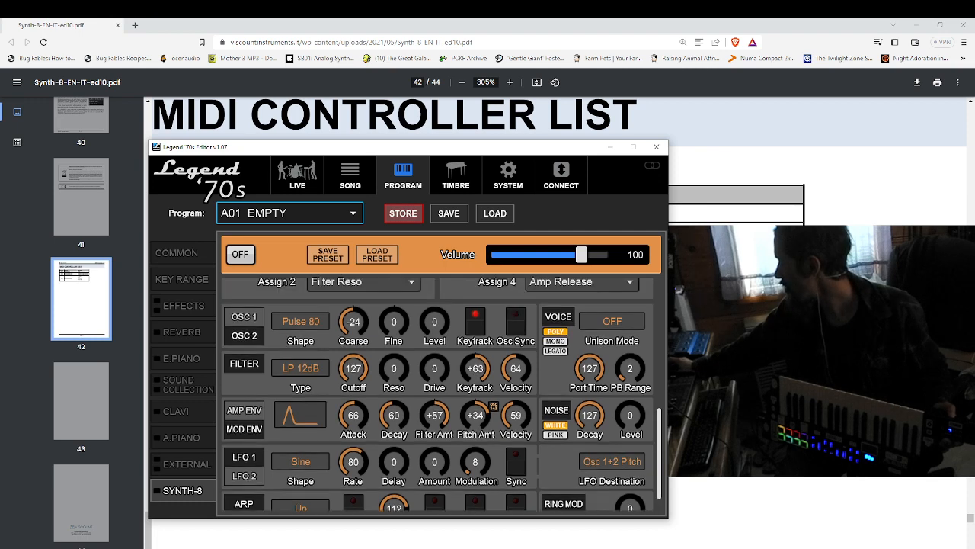
scroll(440, 394, "up", 3)
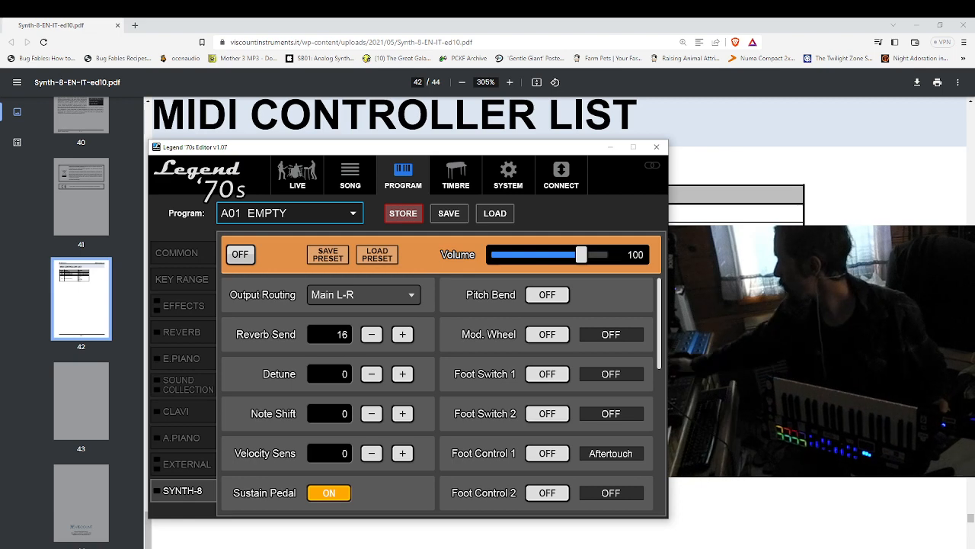
left_click(177, 253)
left_click(181, 279)
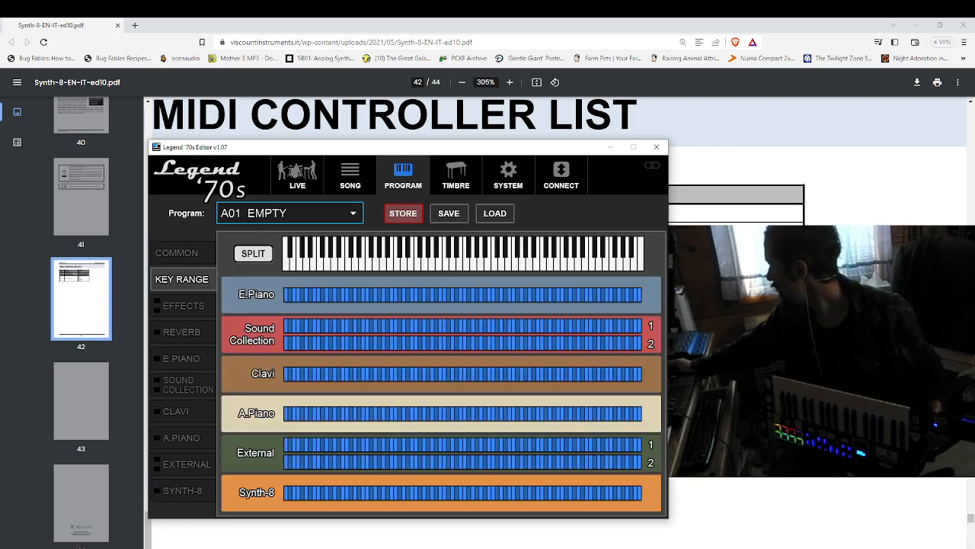
left_click(177, 253)
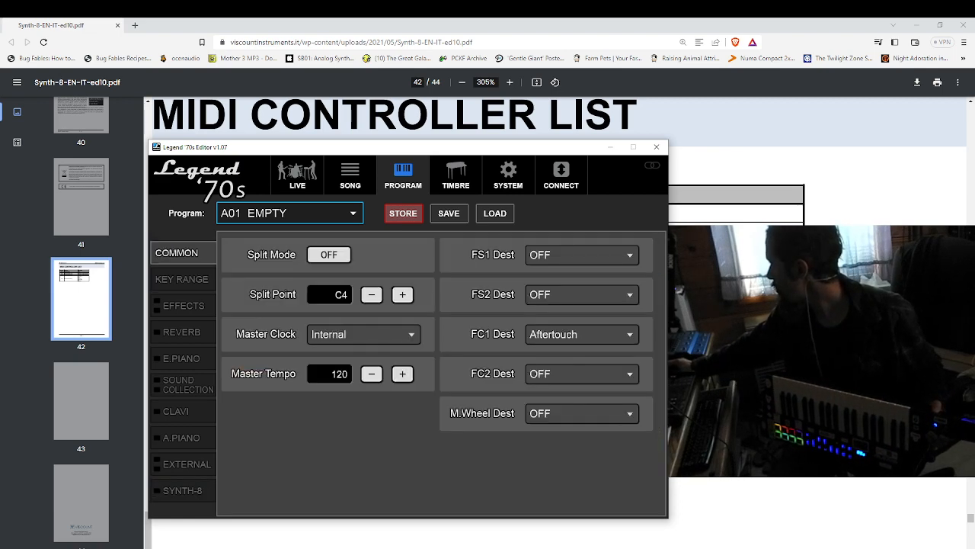
left_click(456, 174)
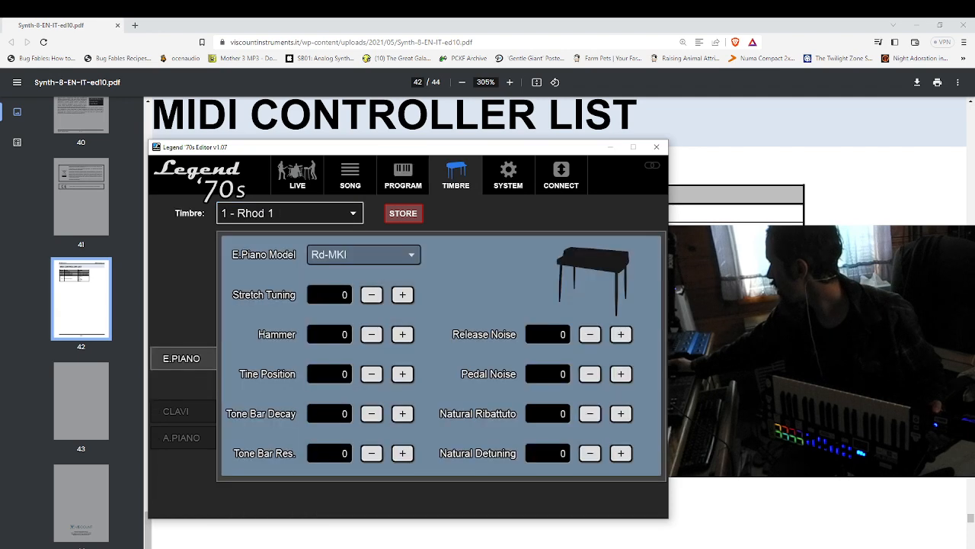
Set the alternate keyboard channel to MIDI 8 in the system's MIDI settings.
left_click(508, 174)
scroll(404, 343, "down", 5)
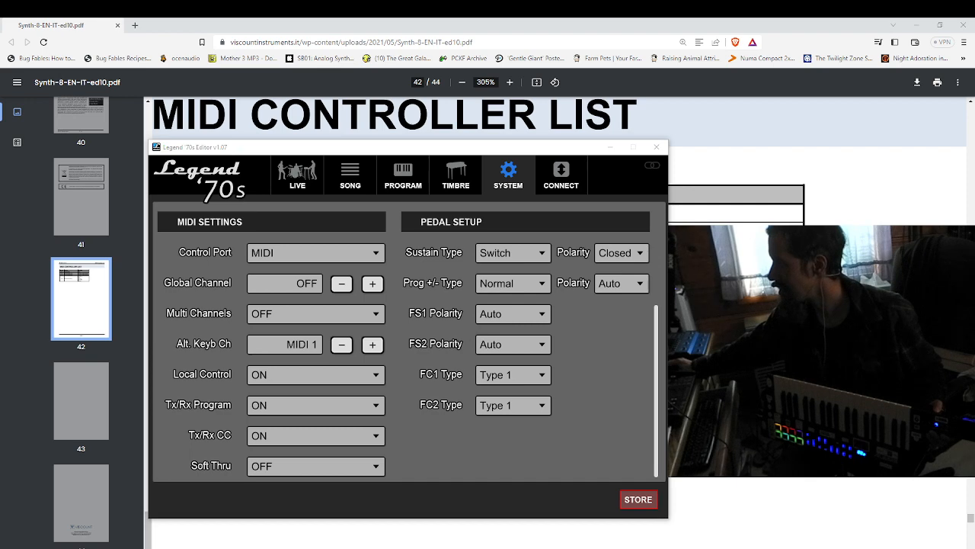
left_click(372, 345)
left_click(373, 345)
left_click(373, 345)
left_click(373, 345)
left_click(373, 345)
left_click(372, 345)
left_click(342, 345)
left_click(373, 345)
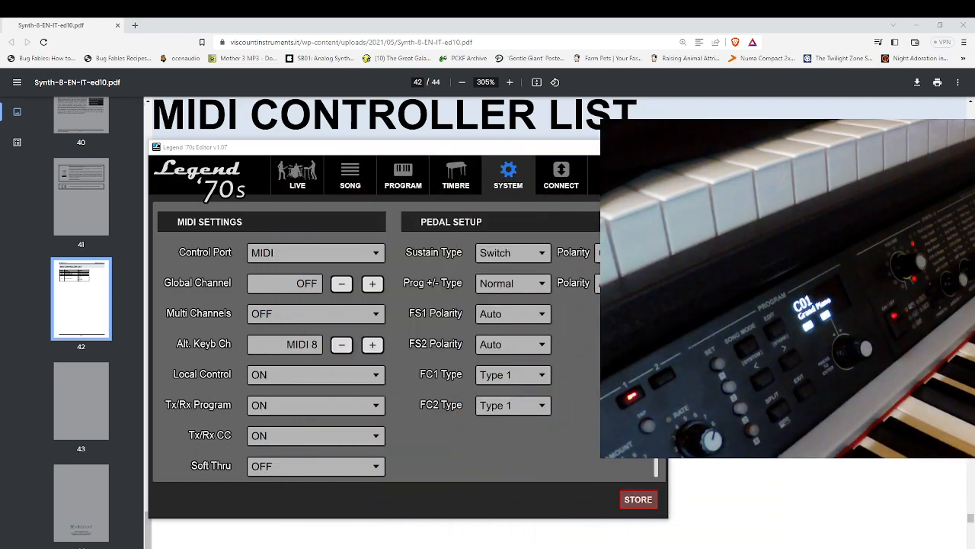
scroll(408, 343, "up", 5)
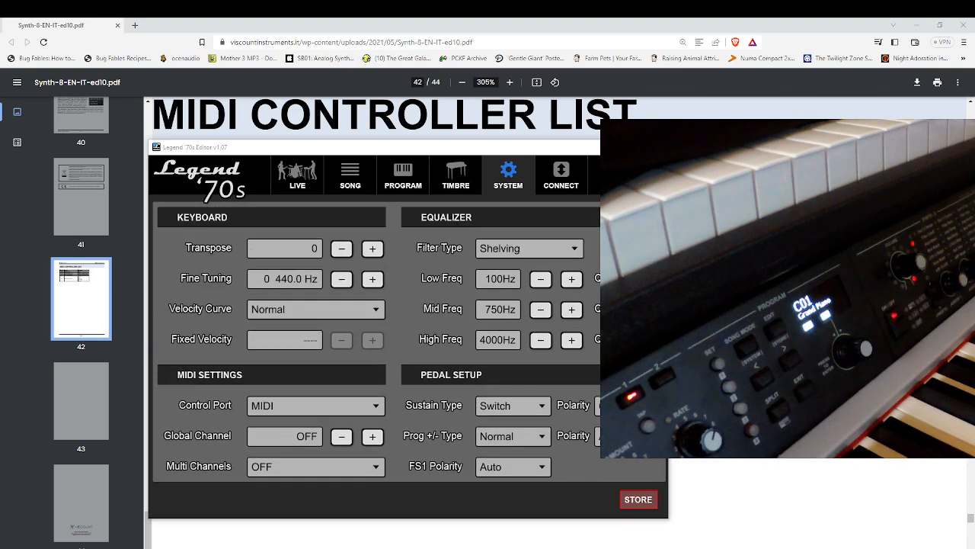